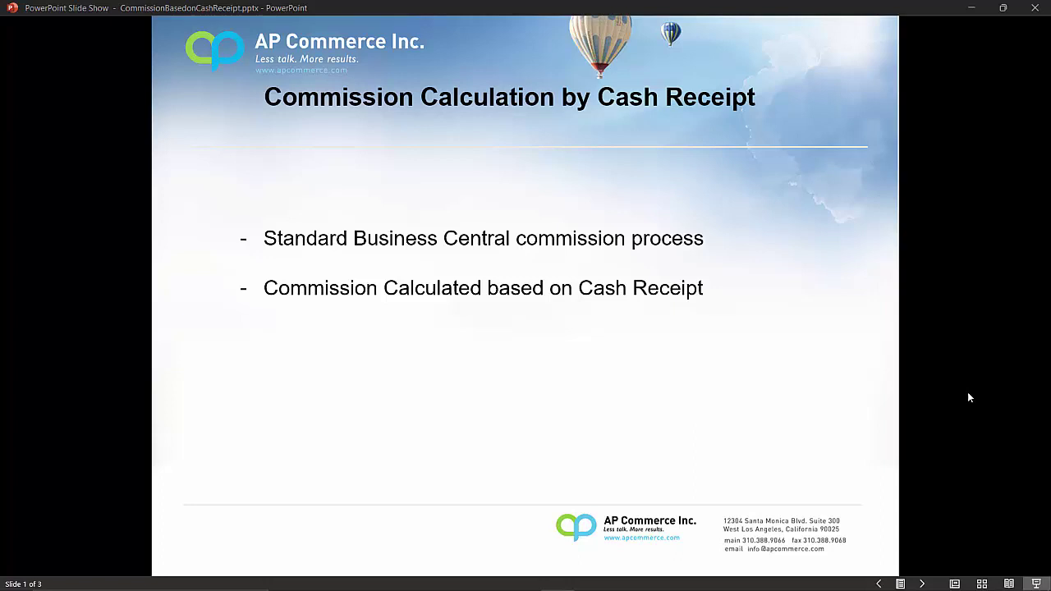
Step: Go through the slides on standard and cash-receipt-based commissions, and switch to Business Central in the browser
{"action": "key", "text": "Right"}
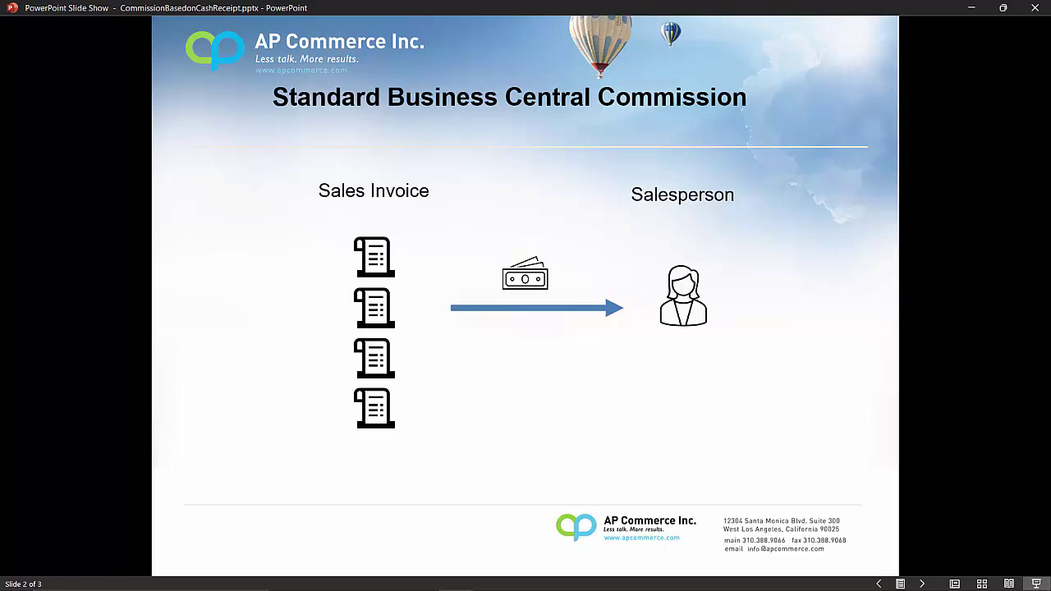
{"action": "key", "text": "Right"}
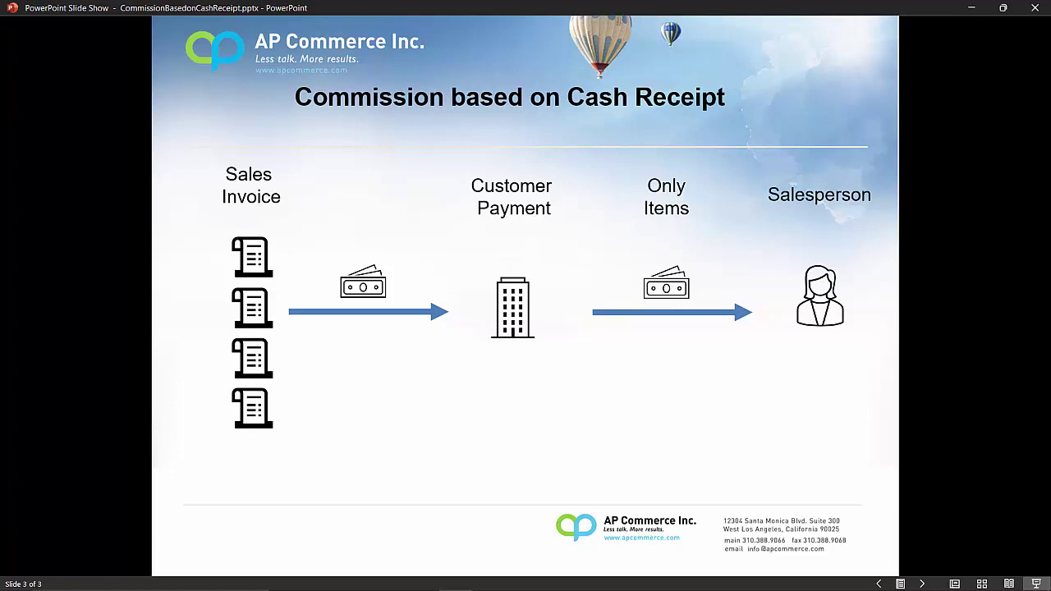
{"action": "key", "text": "alt+Tab"}
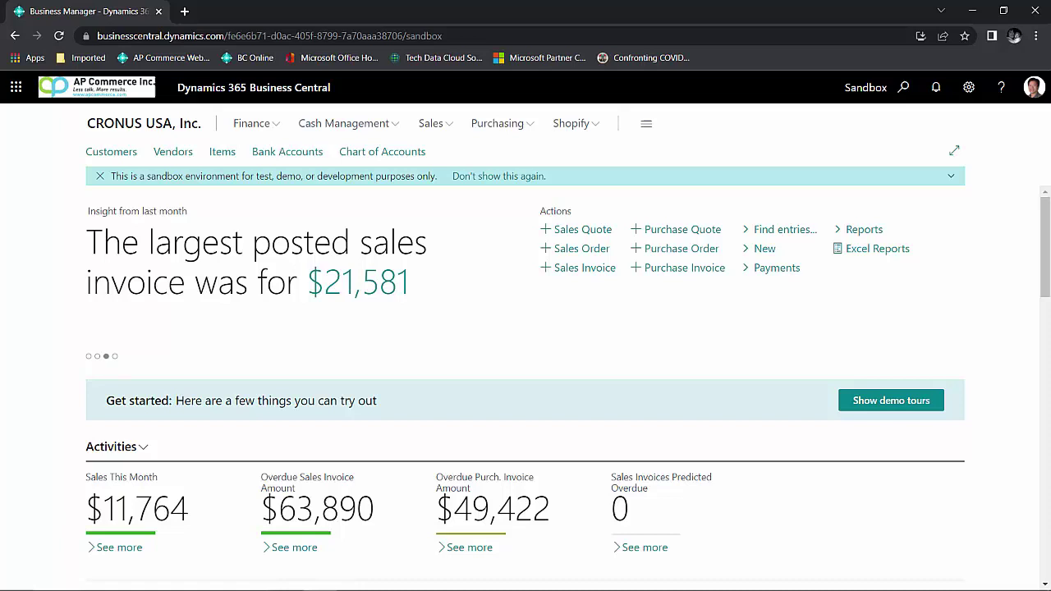
Step: Search for "commission" and preview the standard Salesperson Commission report
{"action": "left_click", "coordinate": [905, 89]}
{"action": "type", "text": "commission"}
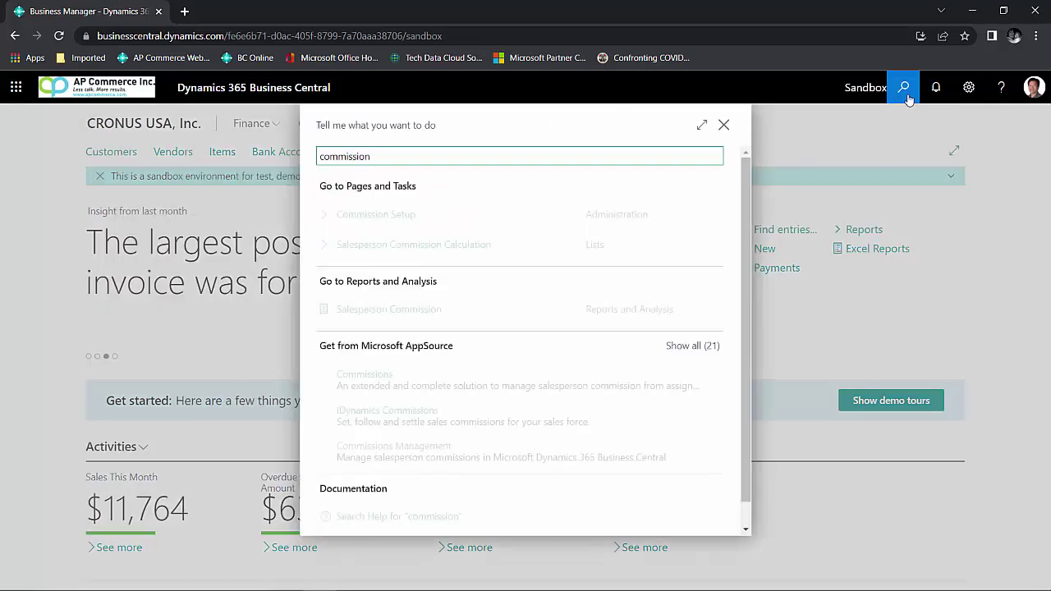
{"action": "left_click", "coordinate": [359, 321]}
{"action": "left_click", "coordinate": [611, 545]}
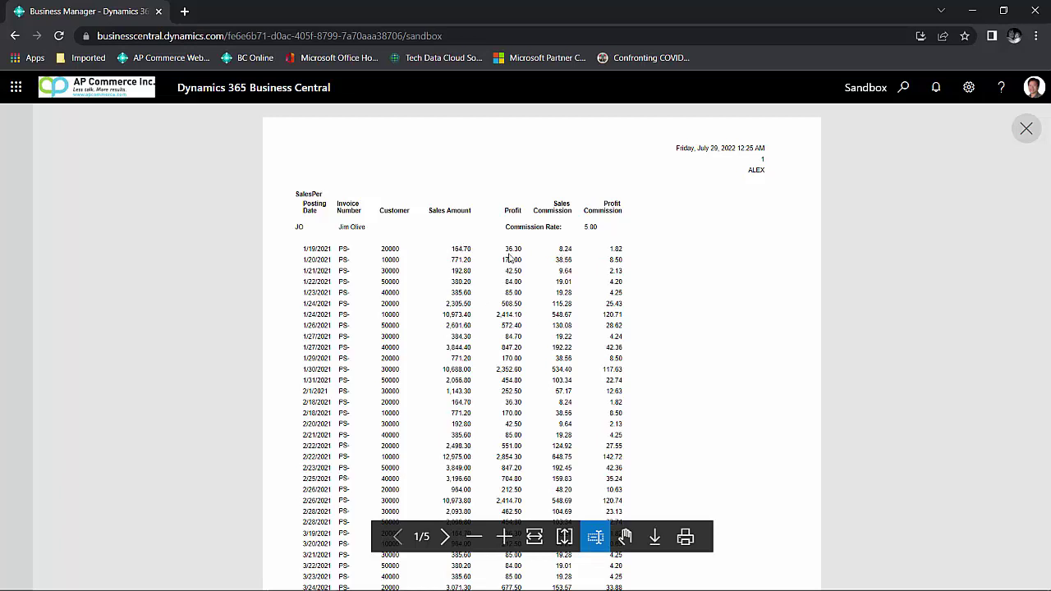
{"action": "key", "text": "Escape"}
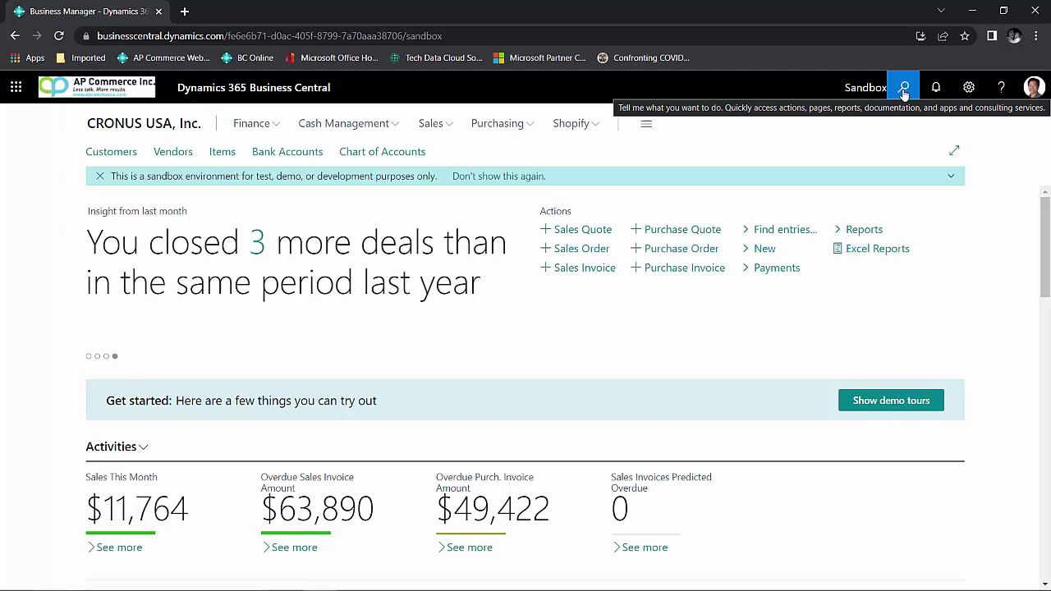
Step: Search for "commission" and open the Salesperson Commission Calculation page
{"action": "left_click", "coordinate": [905, 88]}
{"action": "type", "text": "commission"}
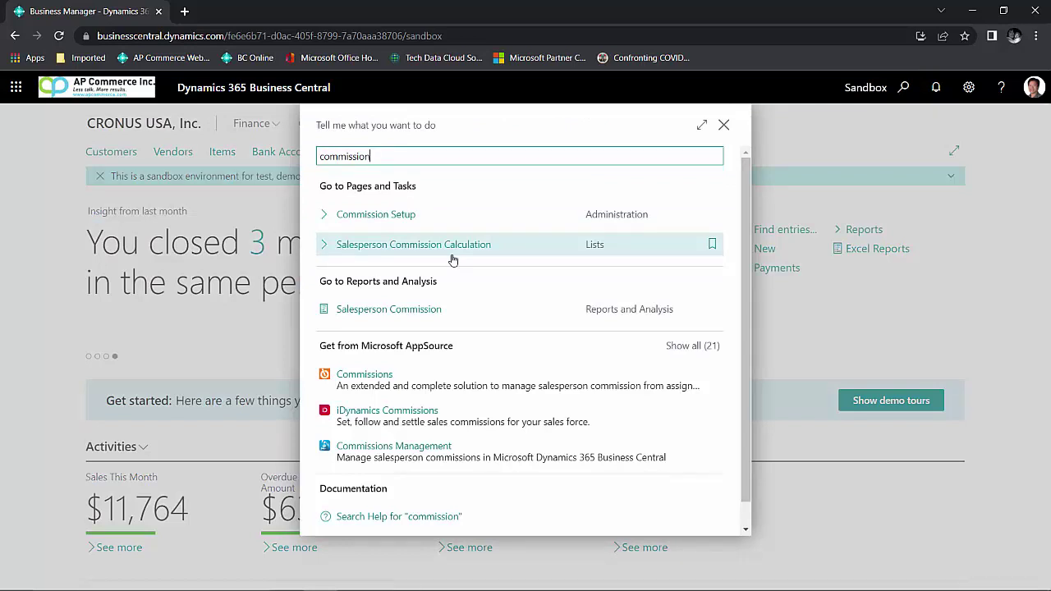
{"action": "left_click", "coordinate": [451, 258]}
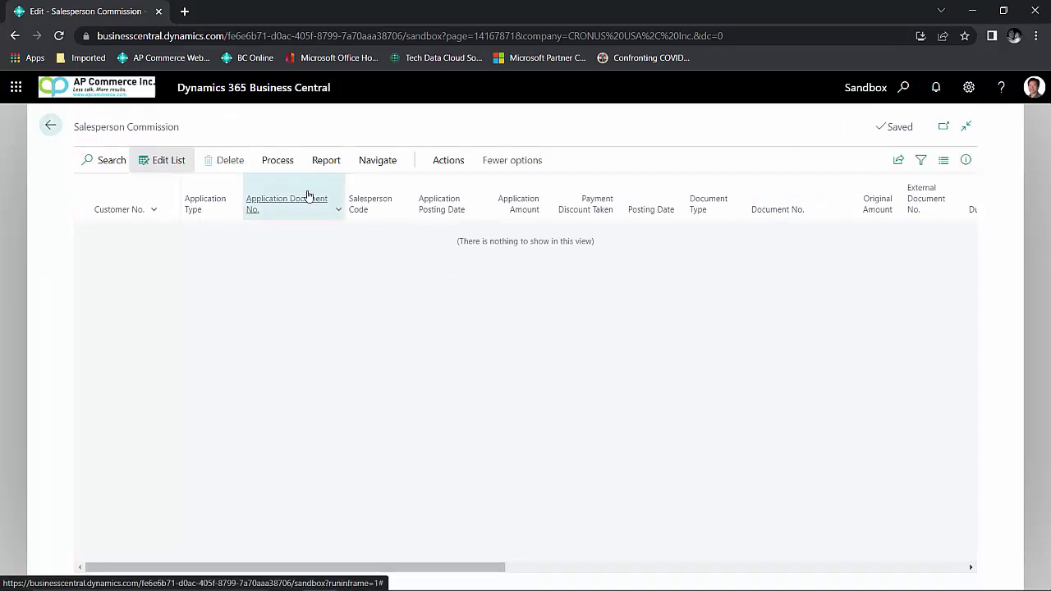
Step: Calculate commissions for the application dates from 3/15/2022 to 4/30/2022
{"action": "left_click", "coordinate": [278, 162]}
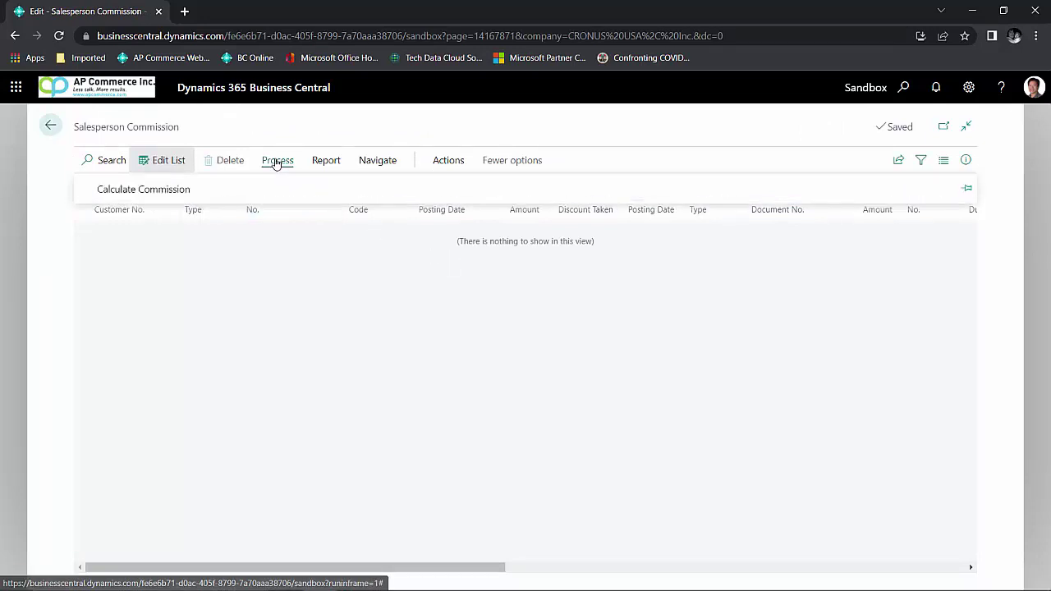
{"action": "left_click", "coordinate": [143, 190]}
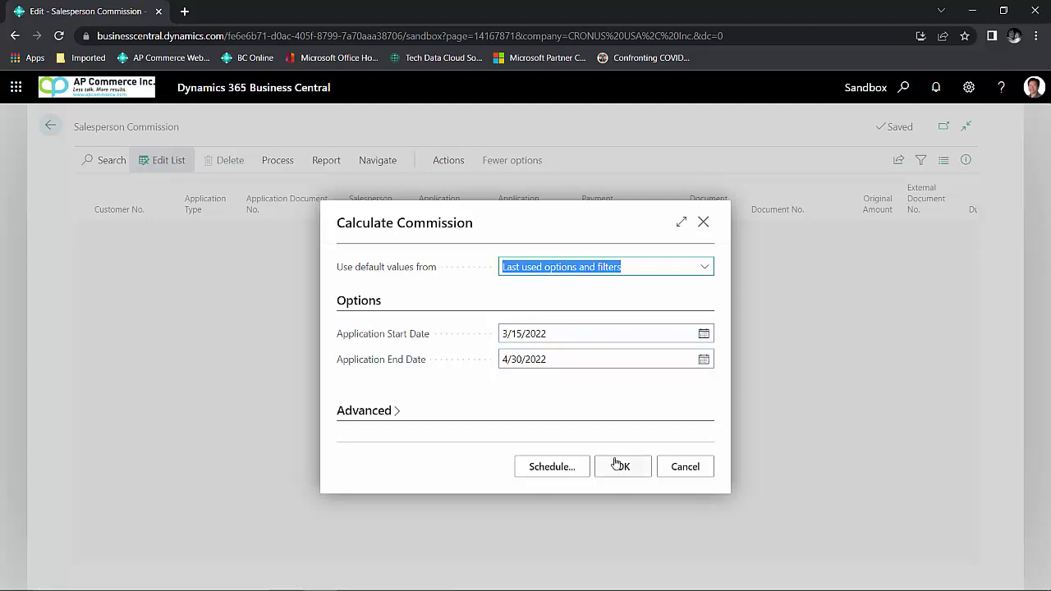
{"action": "left_click", "coordinate": [618, 467]}
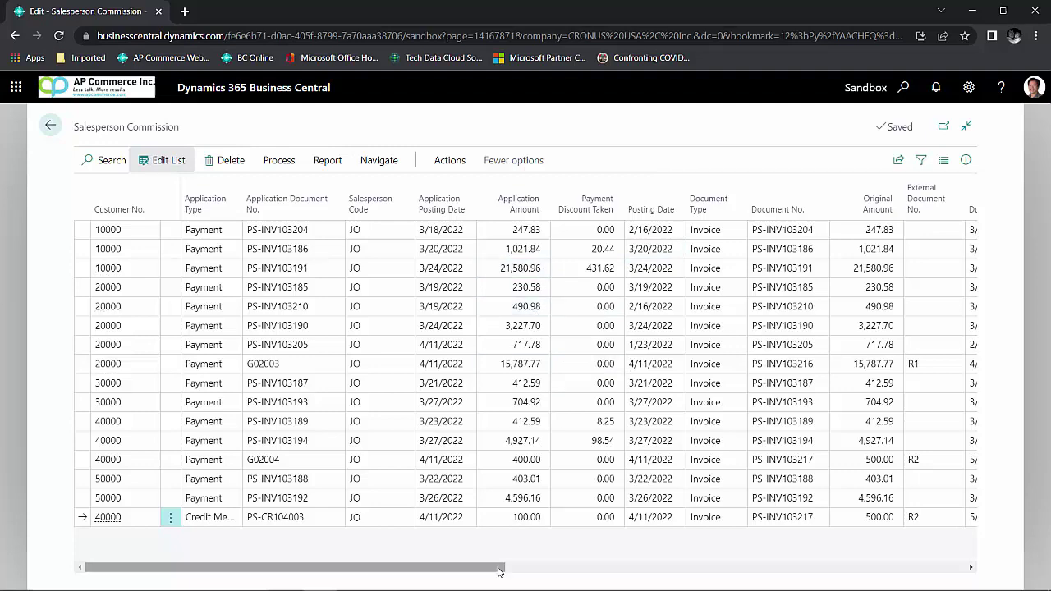
Step: Review the calculated commission lines and show the invoice document and related entries behind the 400.00 payment line
{"action": "left_click_drag", "start_coordinate": [498, 568], "coordinate": [551, 568]}
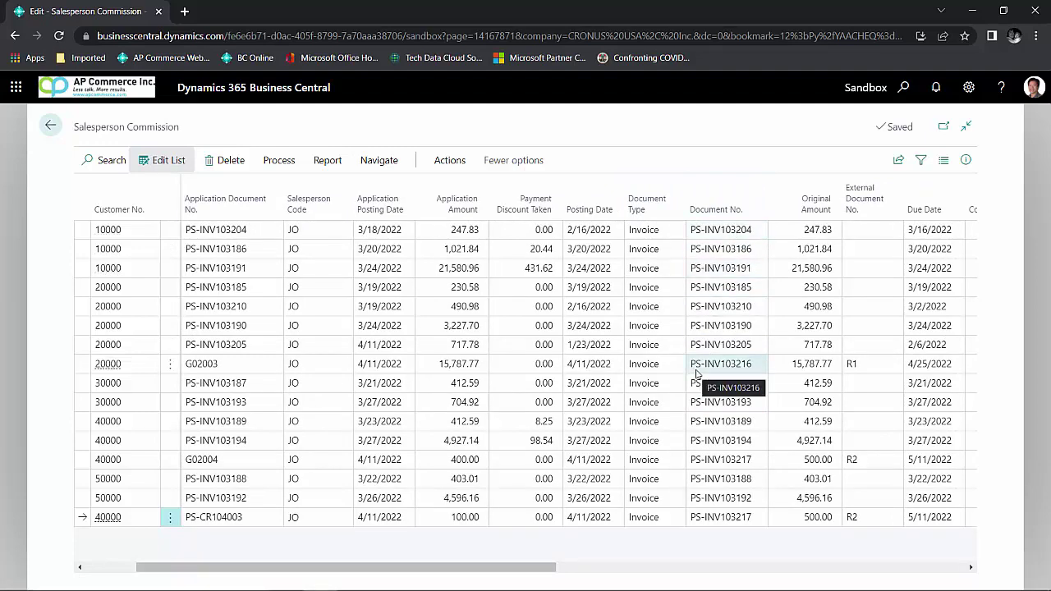
{"action": "left_click_drag", "start_coordinate": [547, 567], "coordinate": [496, 567]}
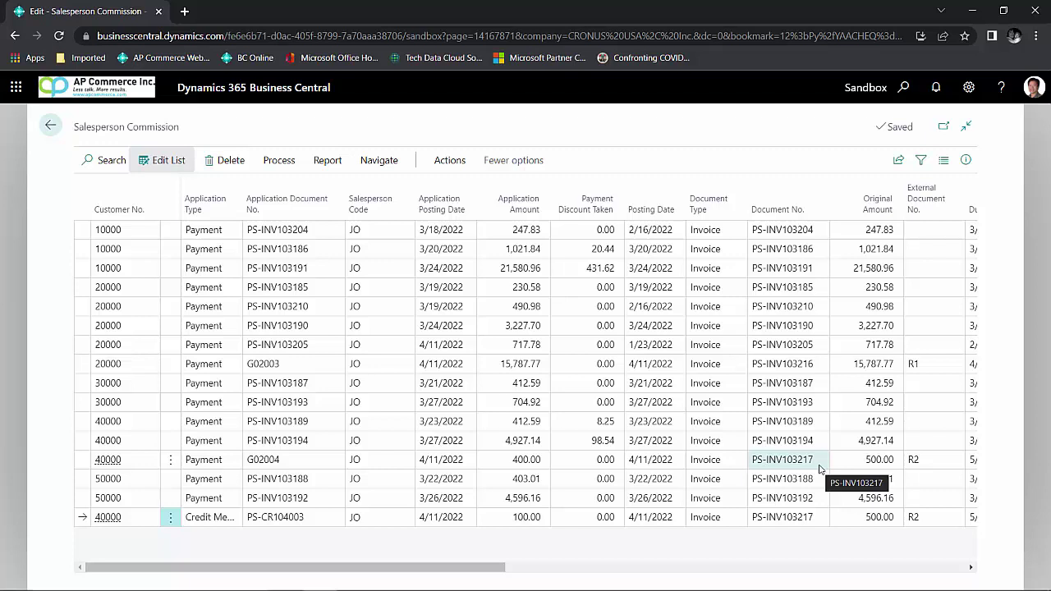
{"action": "left_click", "coordinate": [772, 464]}
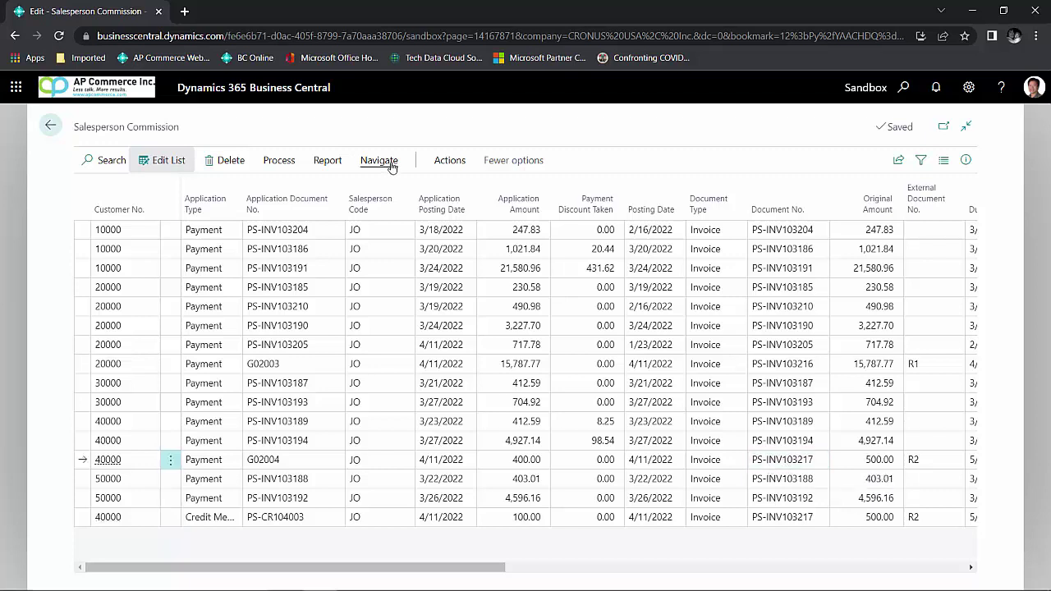
{"action": "left_click", "coordinate": [390, 162]}
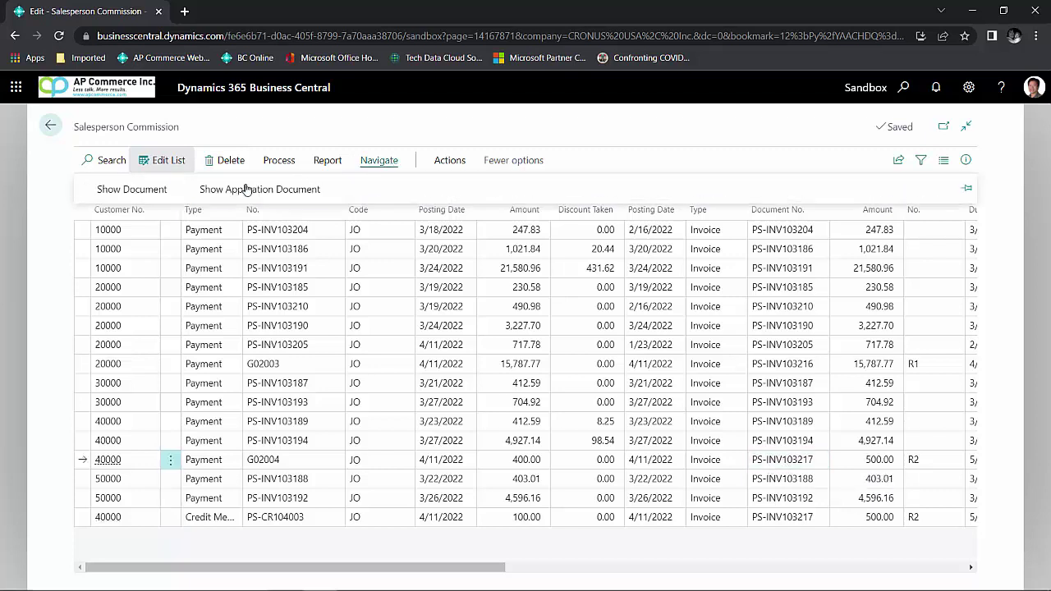
{"action": "left_click", "coordinate": [150, 197]}
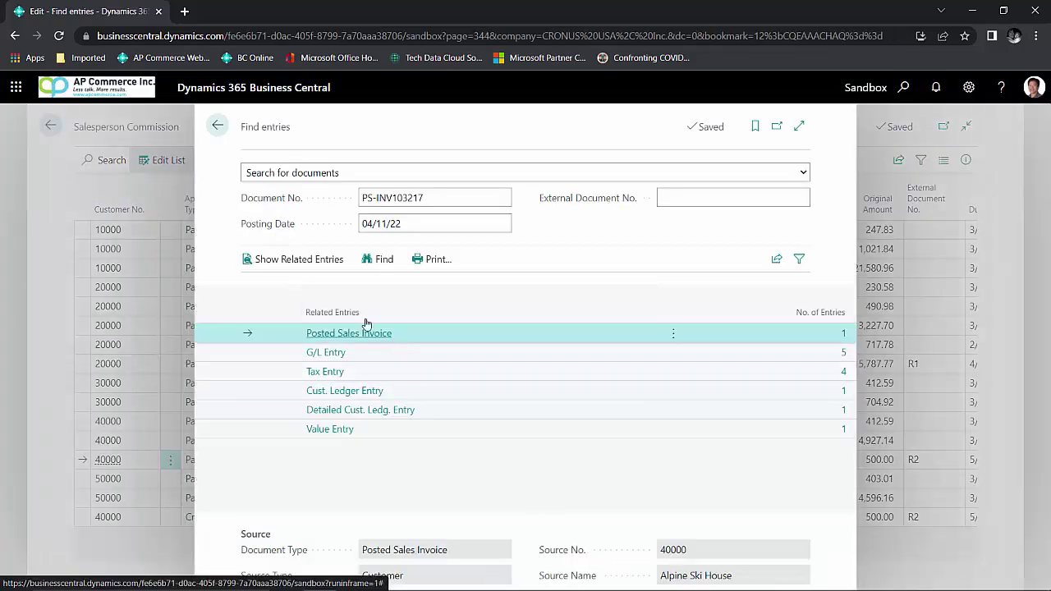
{"action": "left_click", "coordinate": [301, 260]}
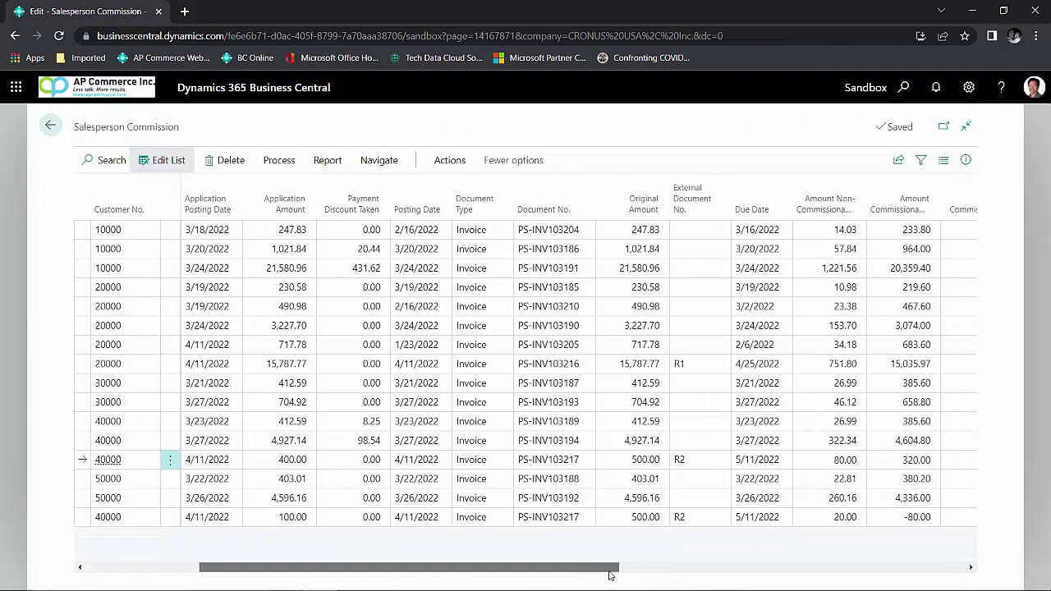
Step: Set the Commission % of the 400.00 payment line to 6
{"action": "left_click_drag", "start_coordinate": [657, 575], "coordinate": [702, 580]}
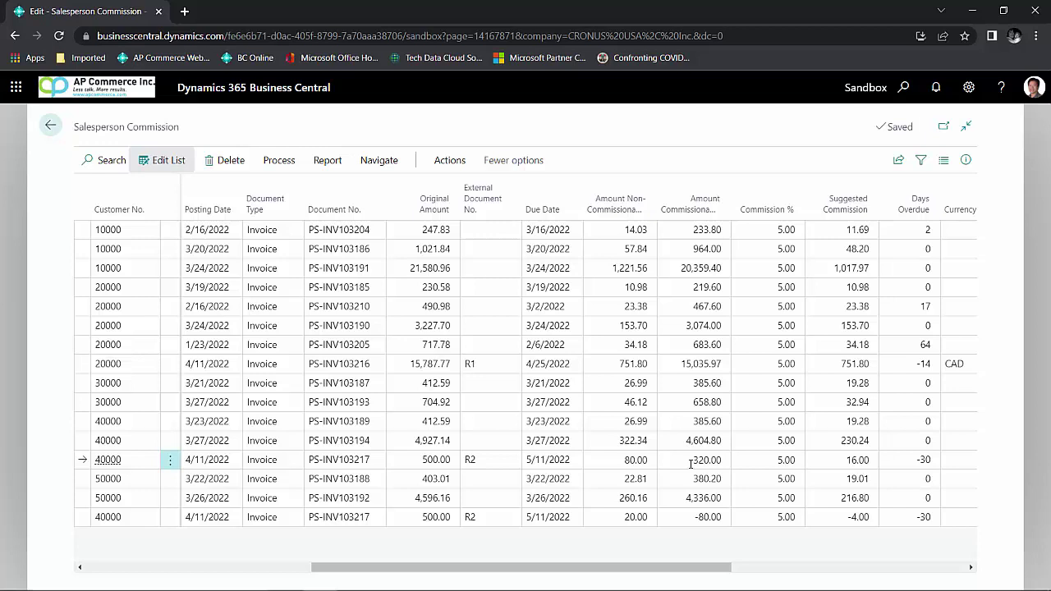
{"action": "left_click", "coordinate": [775, 460]}
{"action": "type", "text": "6"}
{"action": "key", "text": "Tab"}
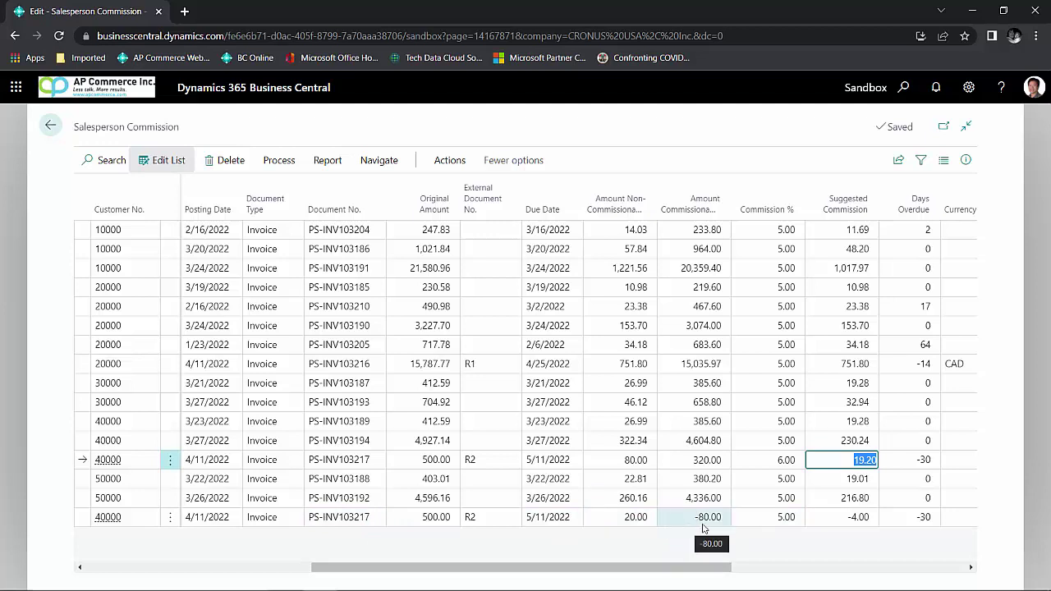
Step: Create a commission purchase document from the calculated list with the document type Invoice
{"action": "left_click_drag", "start_coordinate": [575, 567], "coordinate": [464, 575]}
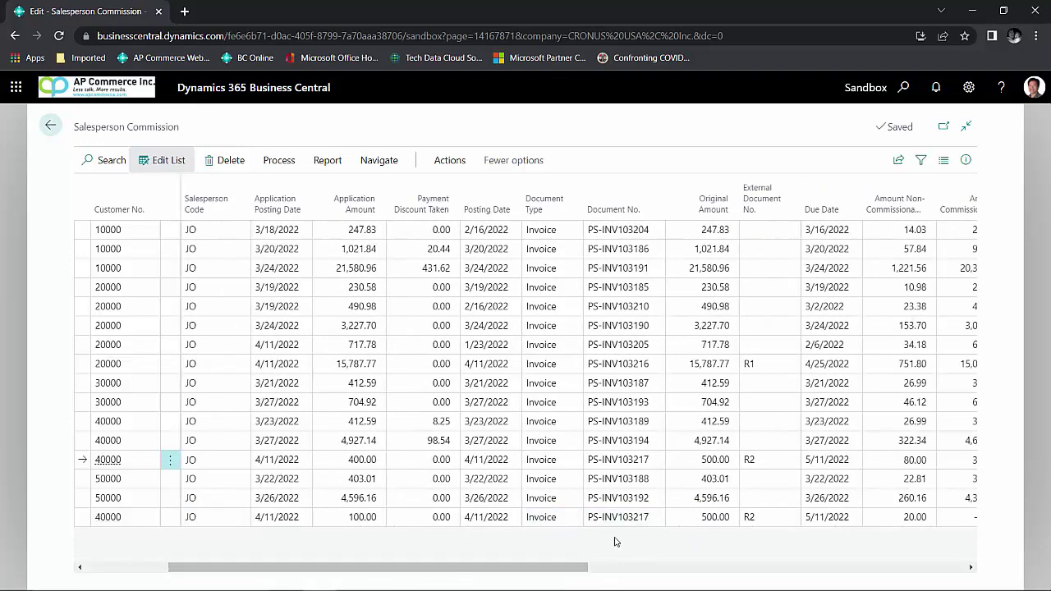
{"action": "left_click_drag", "start_coordinate": [566, 567], "coordinate": [720, 567]}
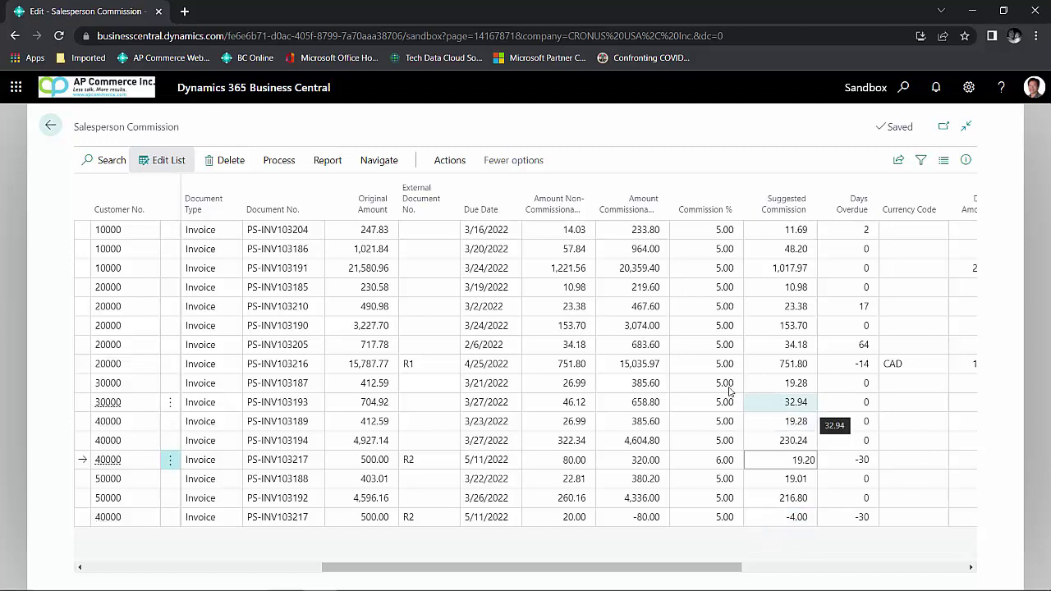
{"action": "left_click", "coordinate": [450, 160]}
{"action": "left_click", "coordinate": [119, 189]}
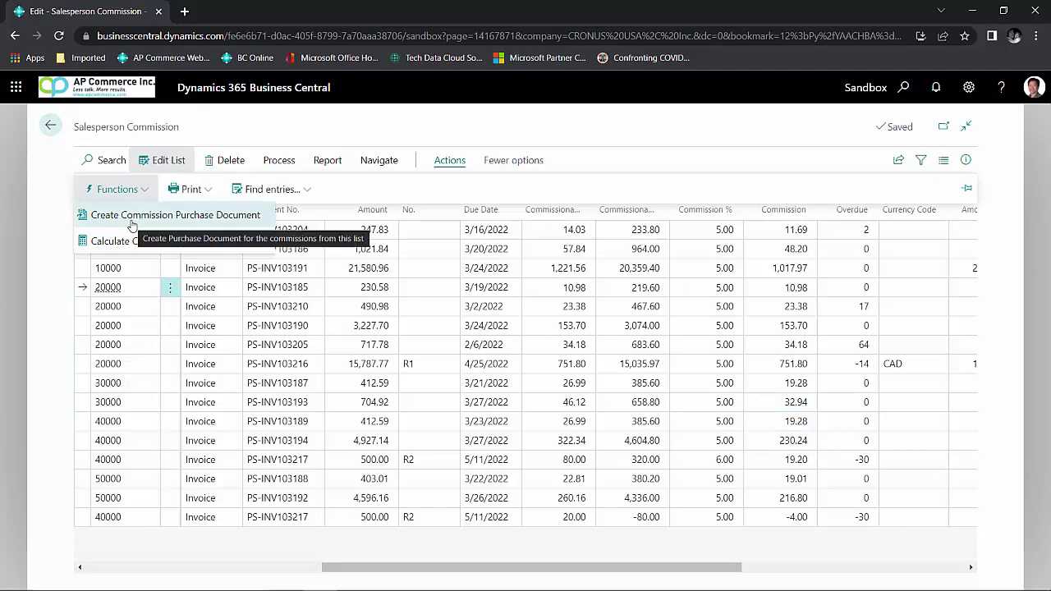
{"action": "left_click", "coordinate": [131, 216]}
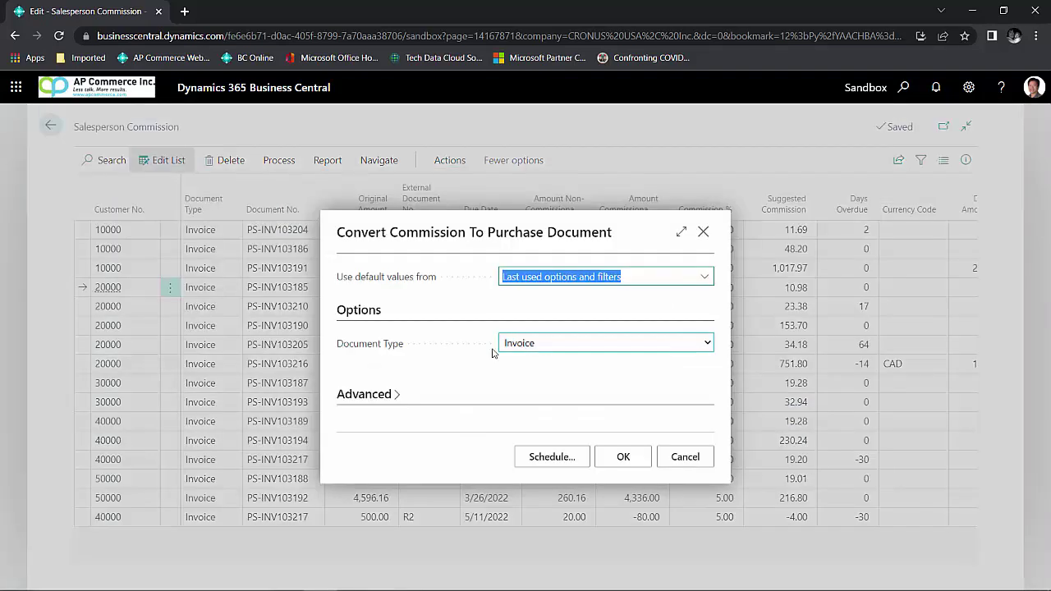
{"action": "left_click", "coordinate": [556, 345]}
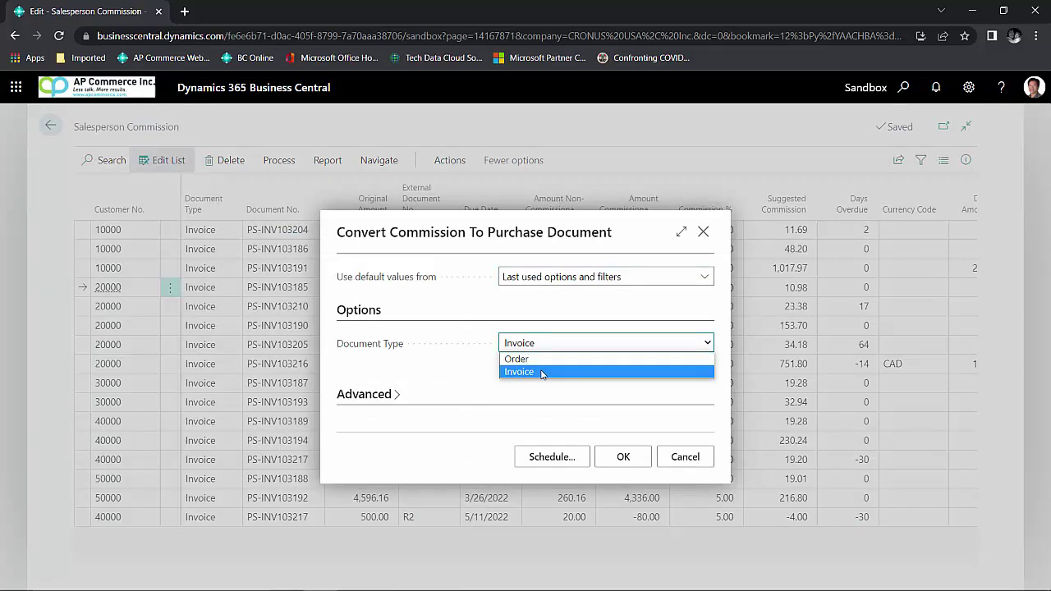
{"action": "left_click", "coordinate": [541, 374]}
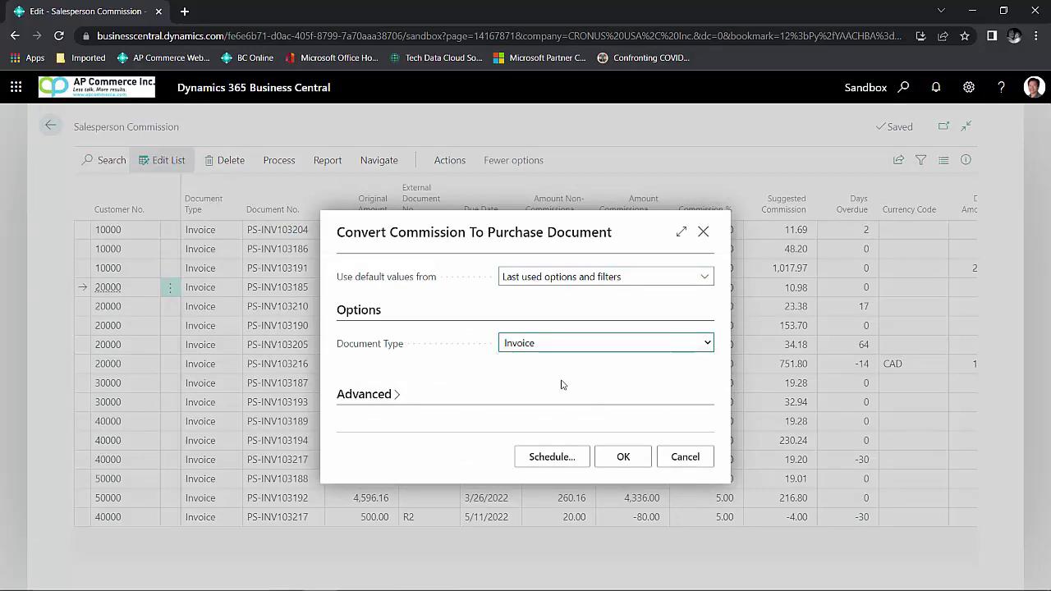
{"action": "left_click", "coordinate": [624, 457]}
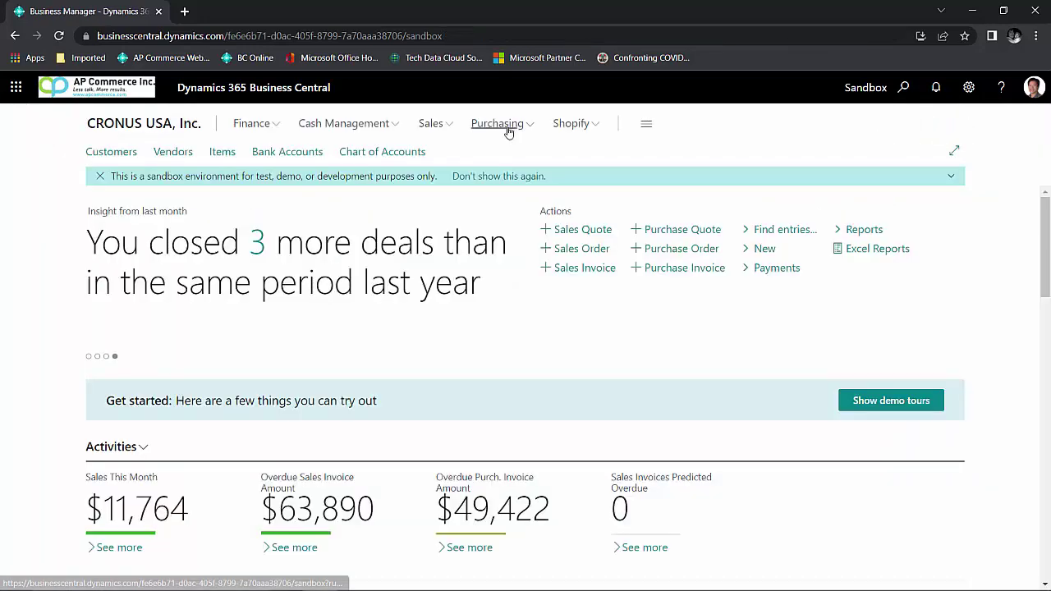
Step: Open the Fabrikam, Inc. purchase invoice and widen its Description/Comment column to review the commission lines, including the credit memo line
{"action": "left_click", "coordinate": [498, 125]}
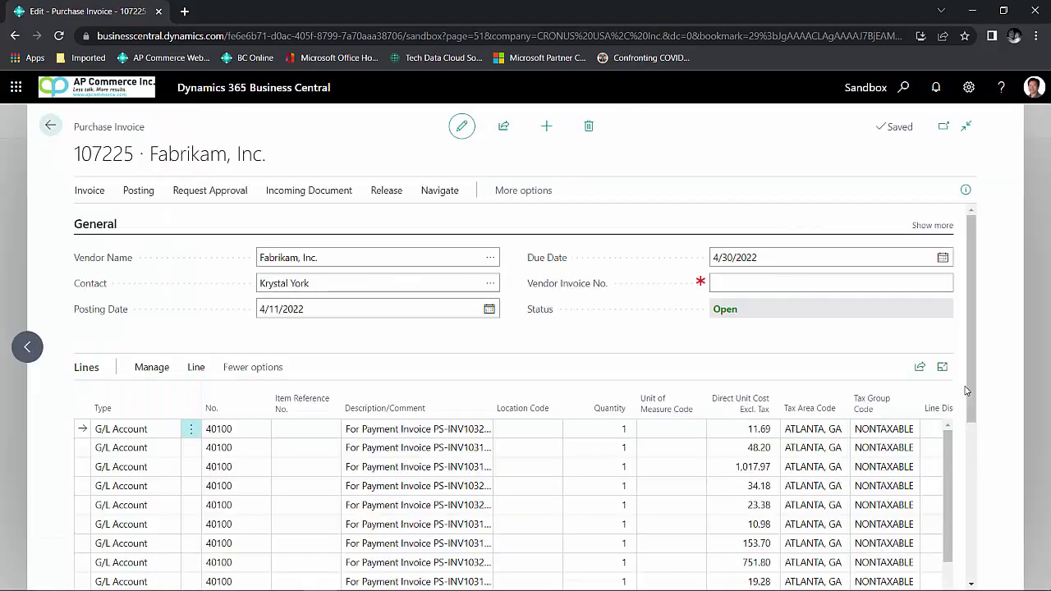
{"action": "left_click_drag", "start_coordinate": [493, 399], "coordinate": [514, 402]}
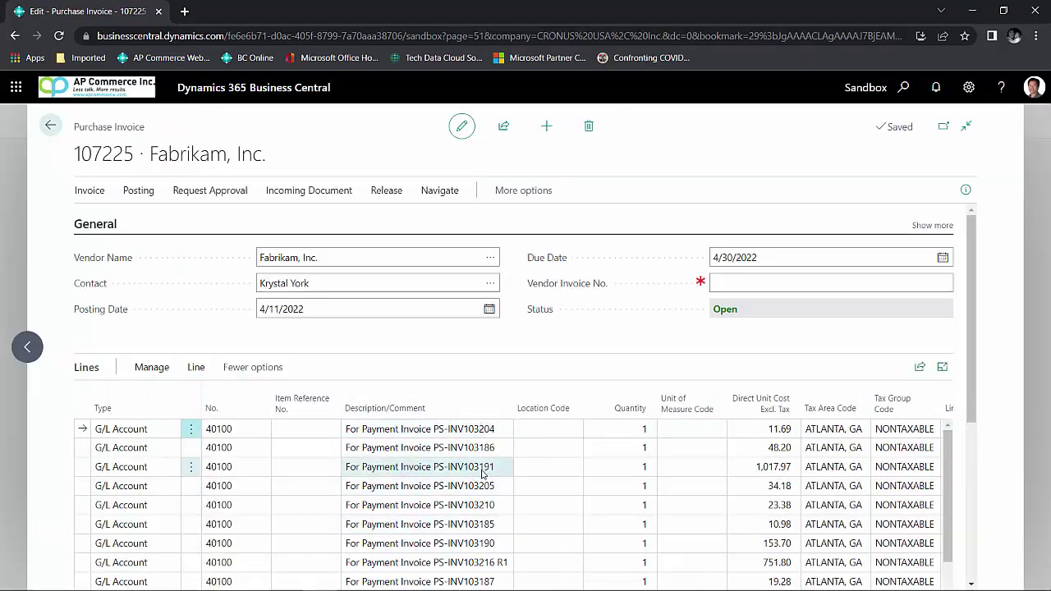
{"action": "scroll", "coordinate": [480, 460], "scroll_direction": "down", "scroll_amount": 2}
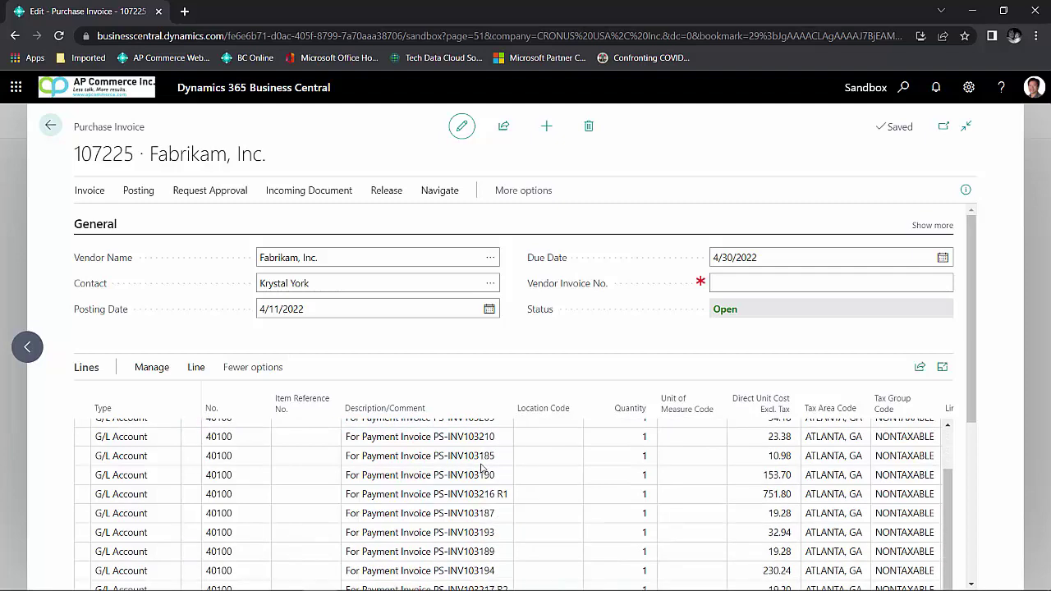
{"action": "scroll", "coordinate": [481, 468], "scroll_direction": "down", "scroll_amount": 3}
{"action": "left_click", "coordinate": [330, 472]}
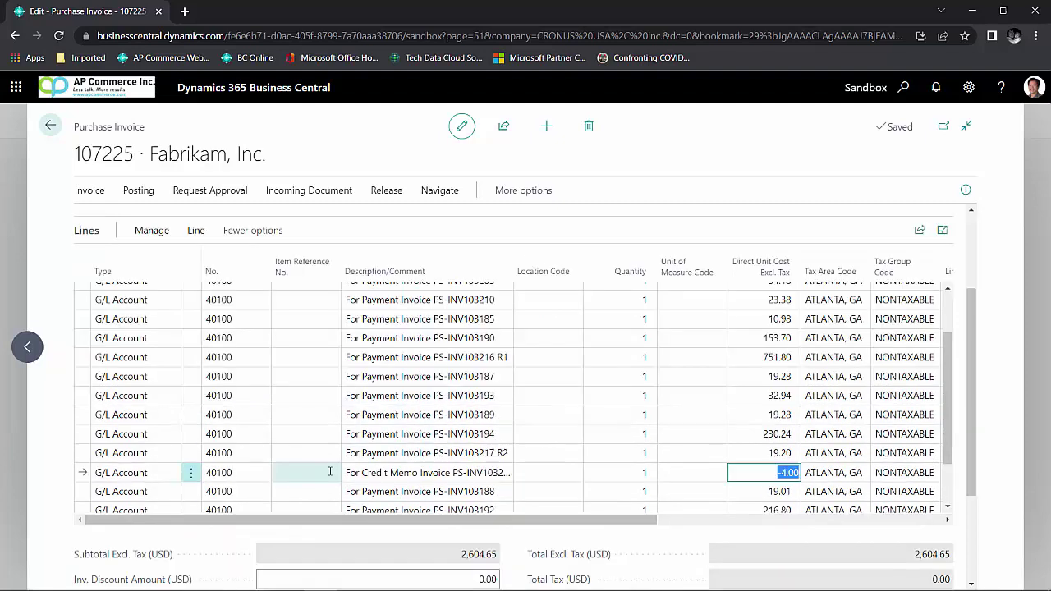